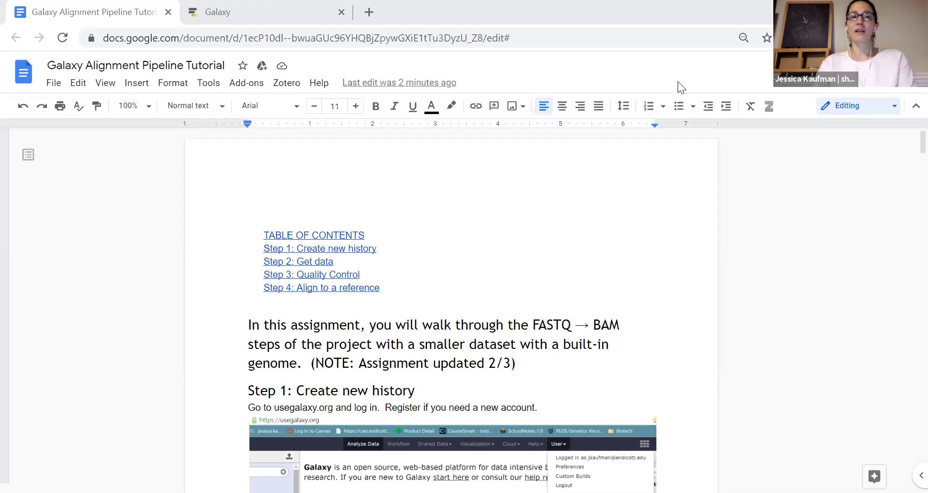
- Read the tutorial's instructions for creating a history and getting data, and check the Alignment Example history in Galaxy
scroll(439, 249, down, 5)
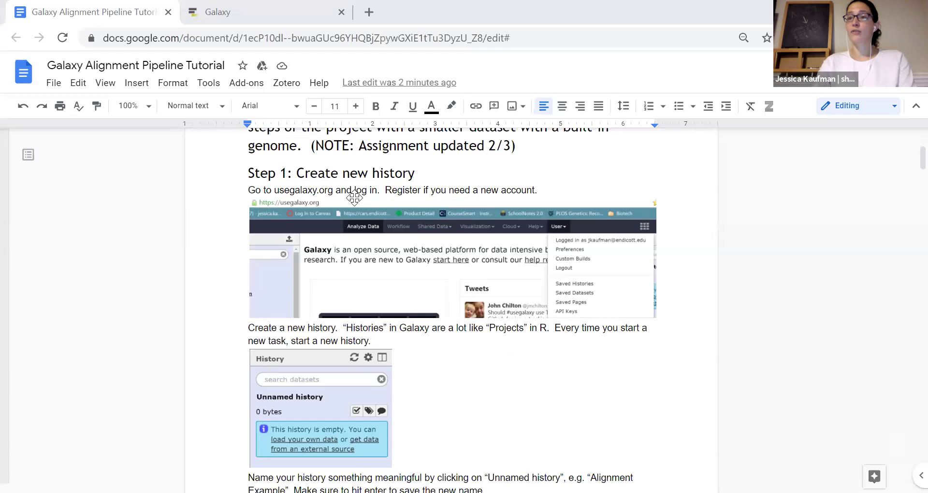
scroll(377, 291, down, 3)
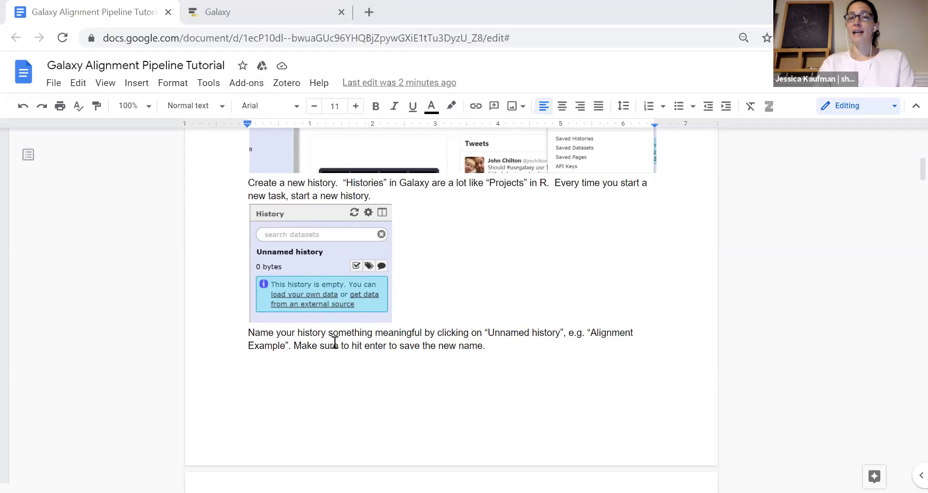
click(210, 0)
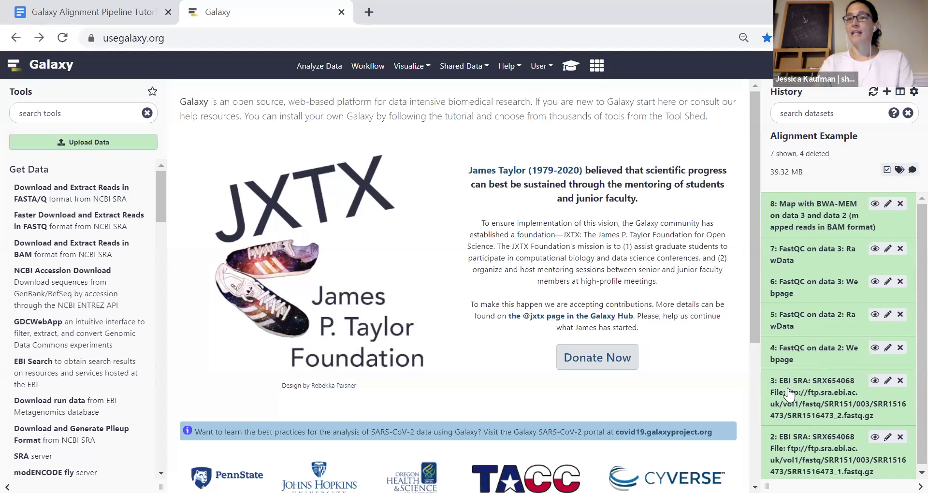
click(48, 10)
scroll(497, 317, down, 9)
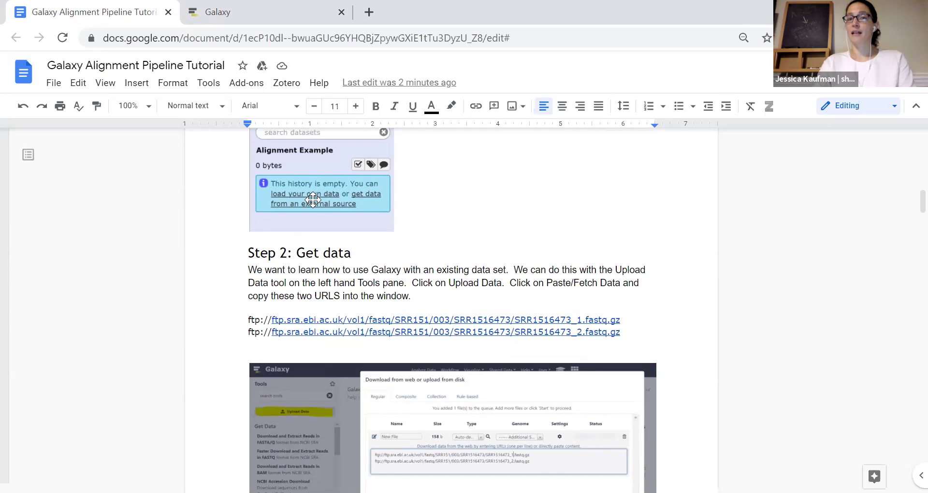
scroll(398, 232, down, 2)
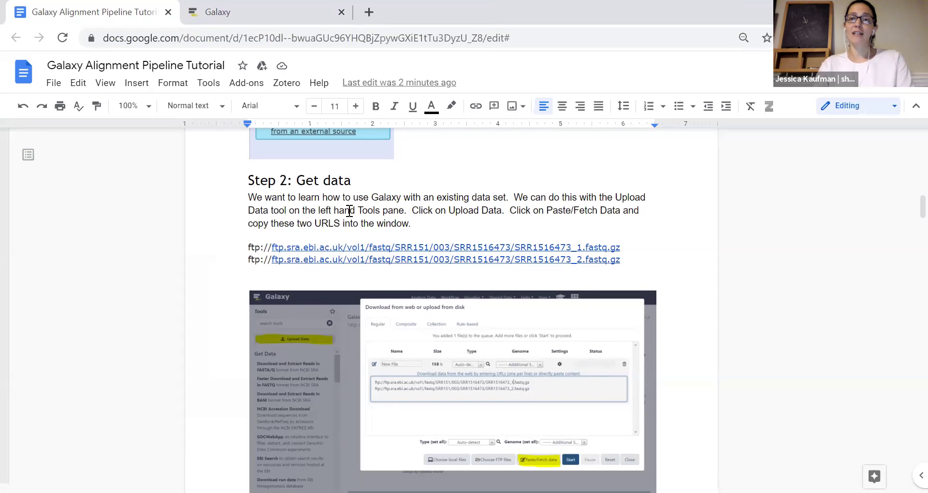
- Switch to Galaxy and add an empty Paste/Fetch entry to the data upload
click(225, 13)
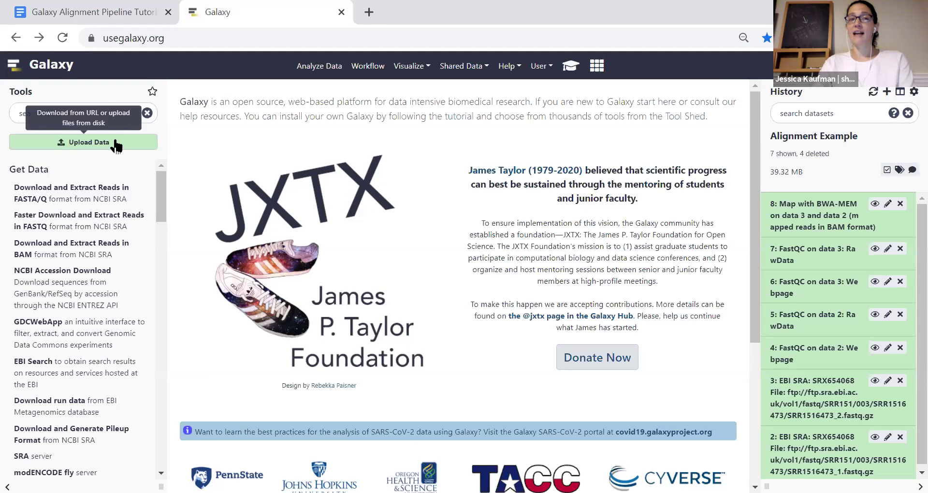
click(89, 143)
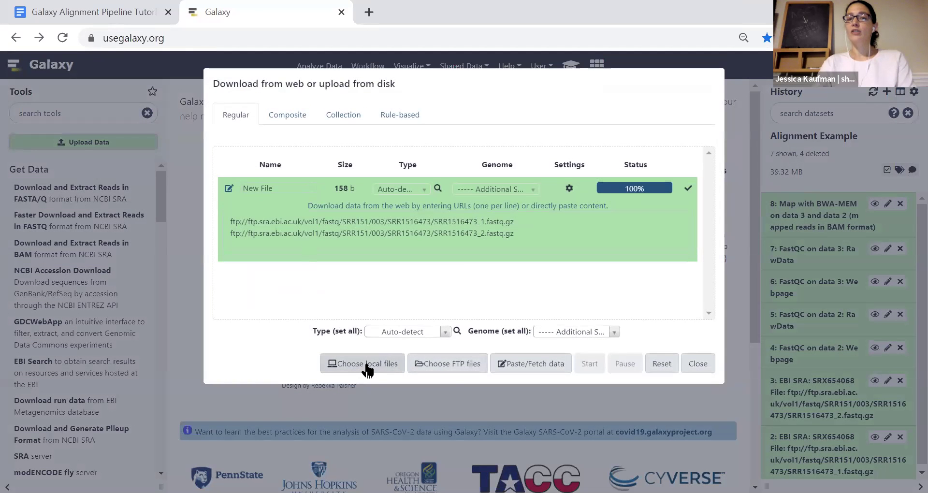
click(367, 370)
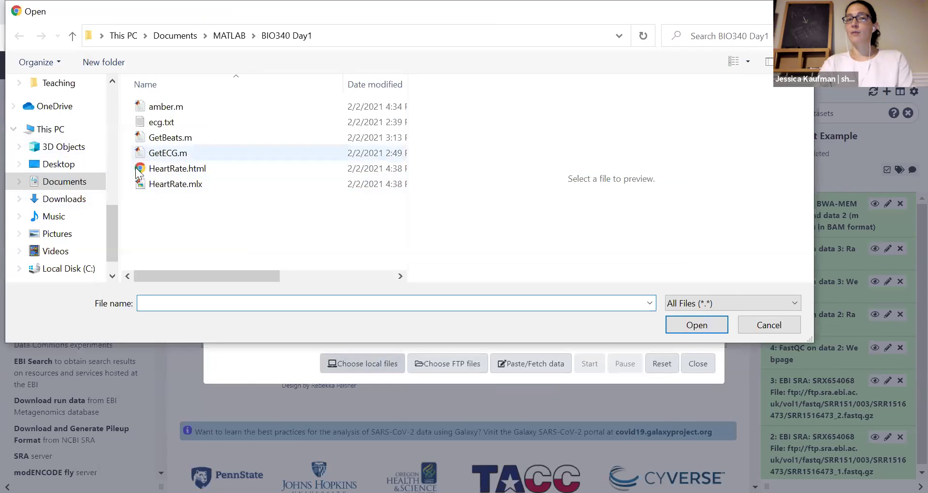
click(768, 325)
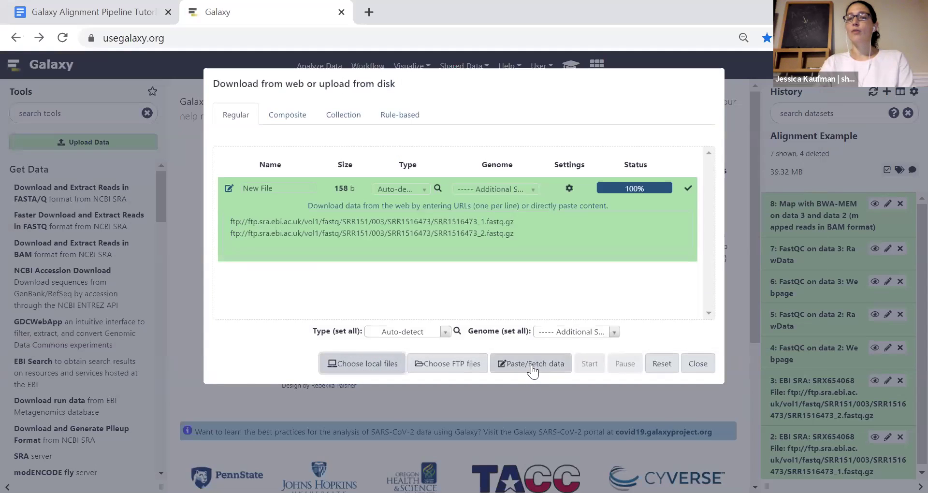
click(531, 363)
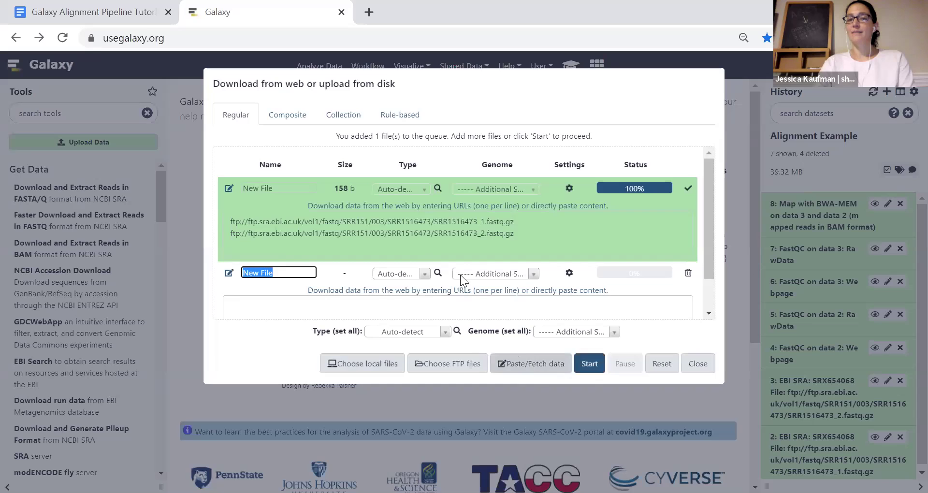
scroll(586, 228, down, 1)
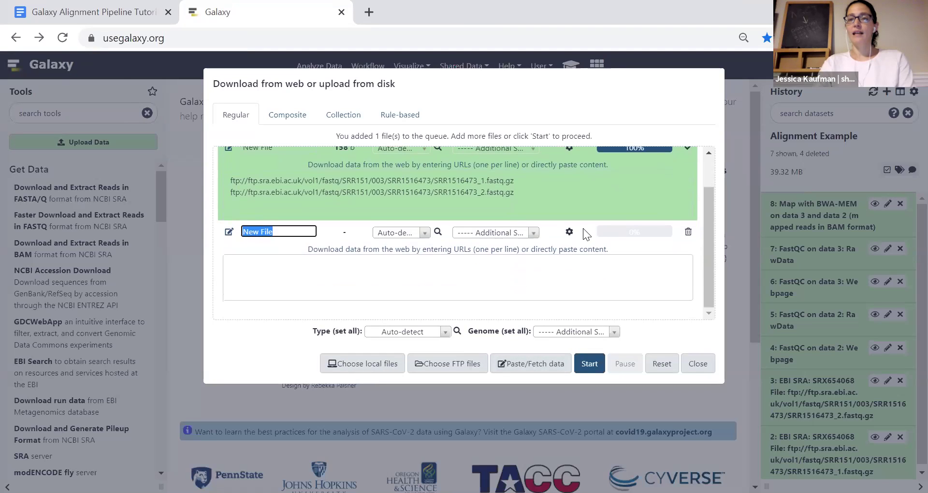
click(256, 265)
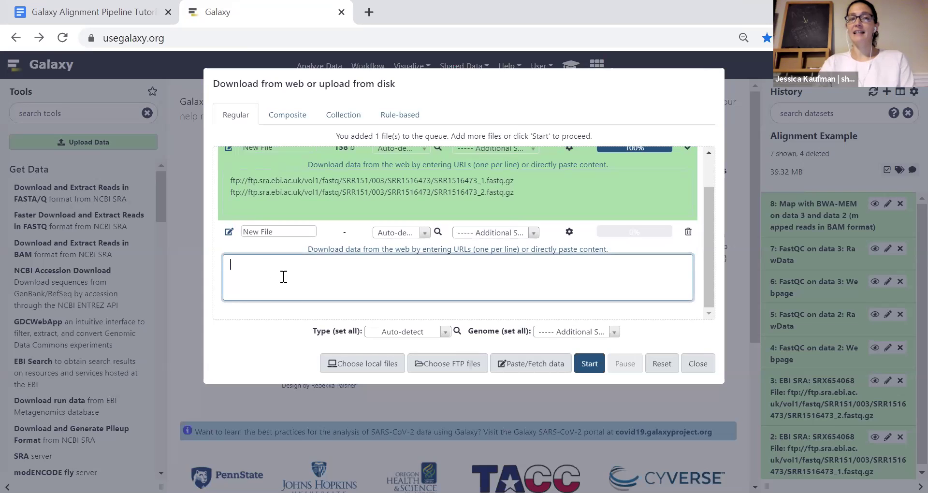
- Copy the two SRR1516473 fastq.gz URLs from the tutorial document into the new upload entry and run the upload
click(91, 12)
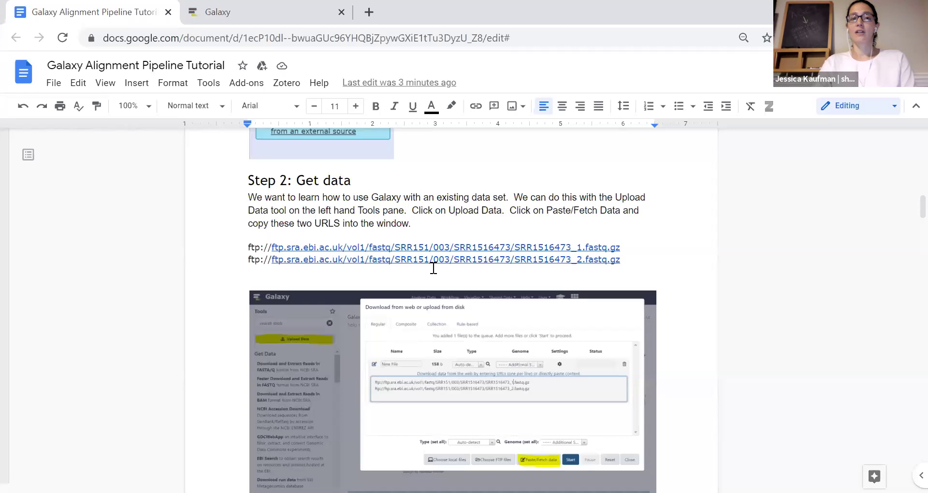
drag(617, 261, 250, 244)
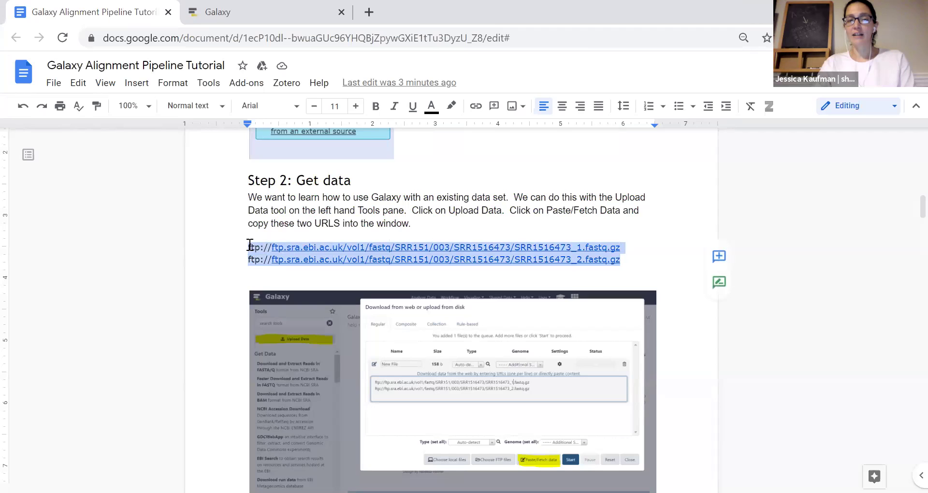
key(ctrl+c)
click(213, 11)
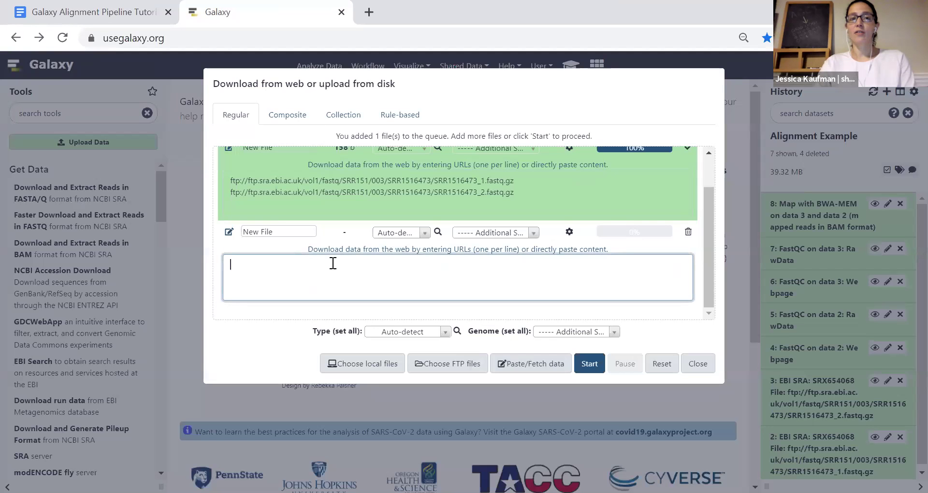
key(ctrl+v)
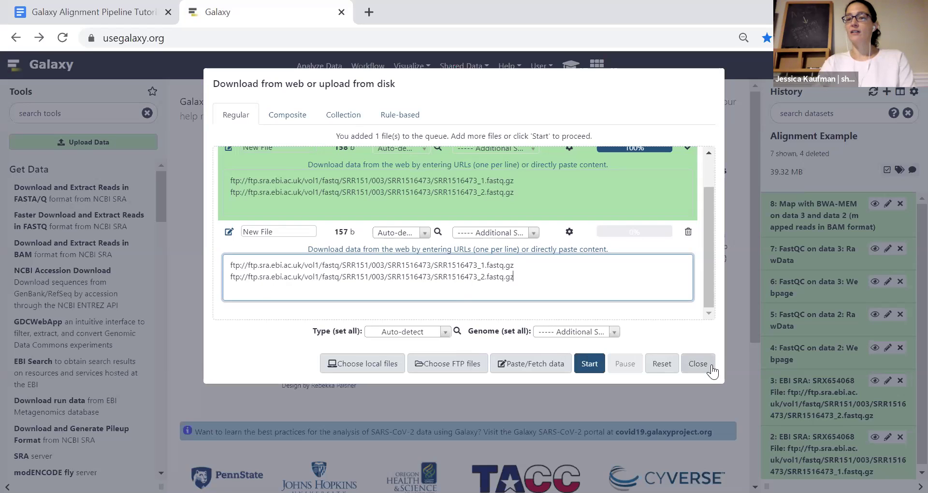
click(588, 366)
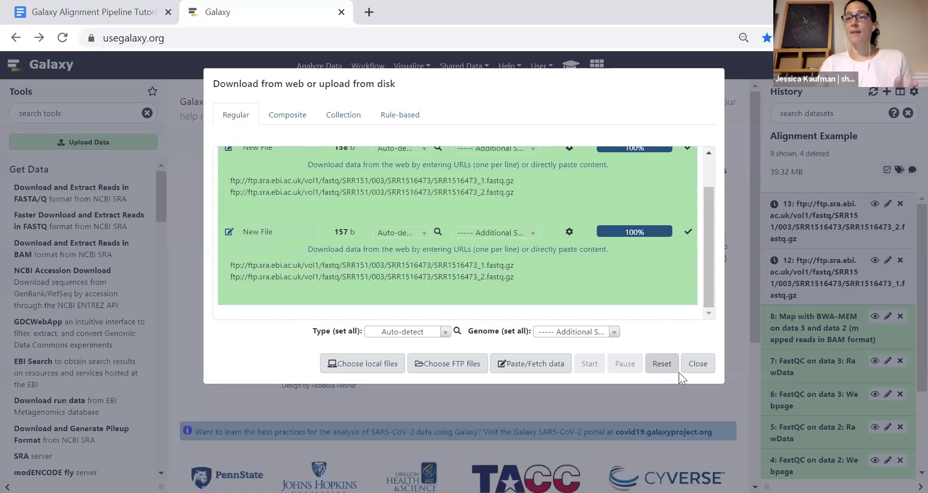
click(695, 371)
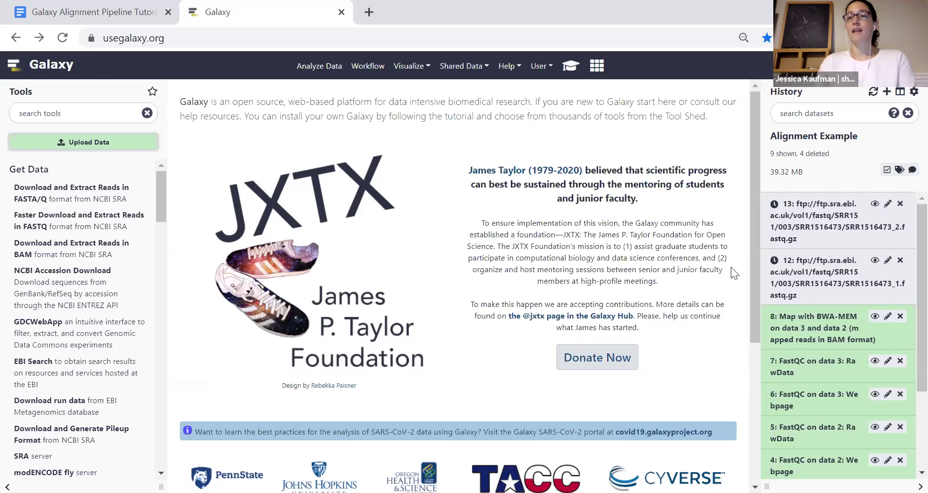
- View dataset 2 (SRR1516473_1.fastq.gz) and examine the first read's identifier, sequence and quality line
scroll(861, 373, down, 2)
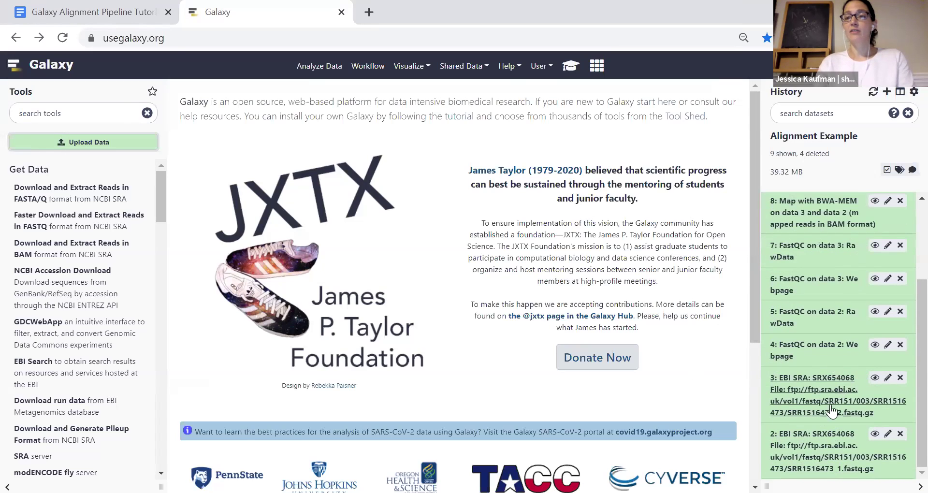
click(873, 434)
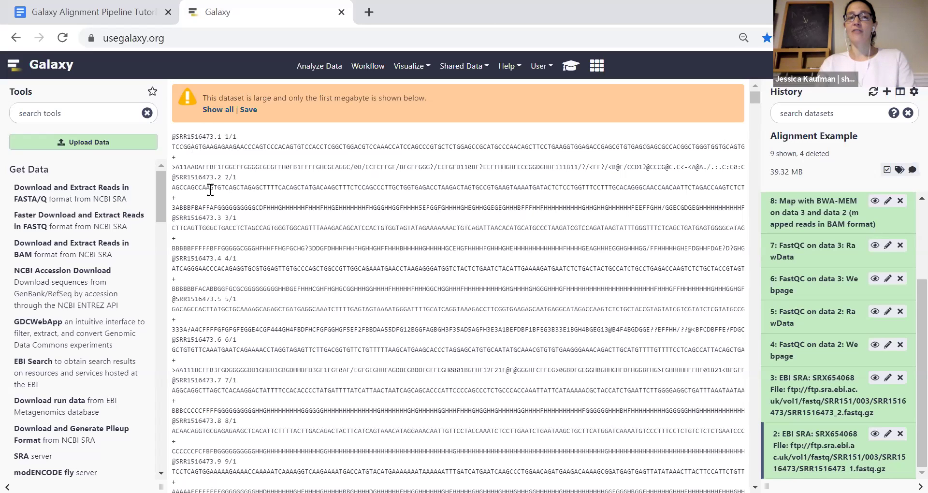
drag(183, 137, 224, 137)
click(203, 150)
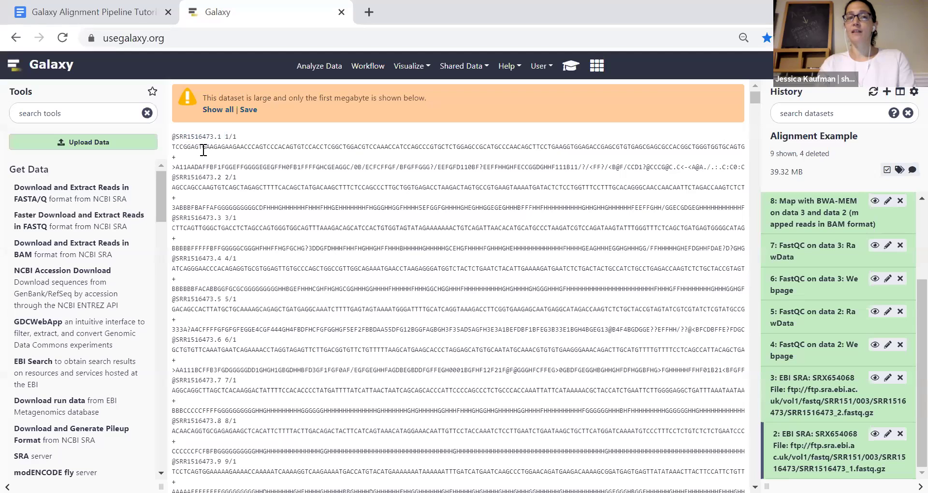
drag(187, 167, 279, 163)
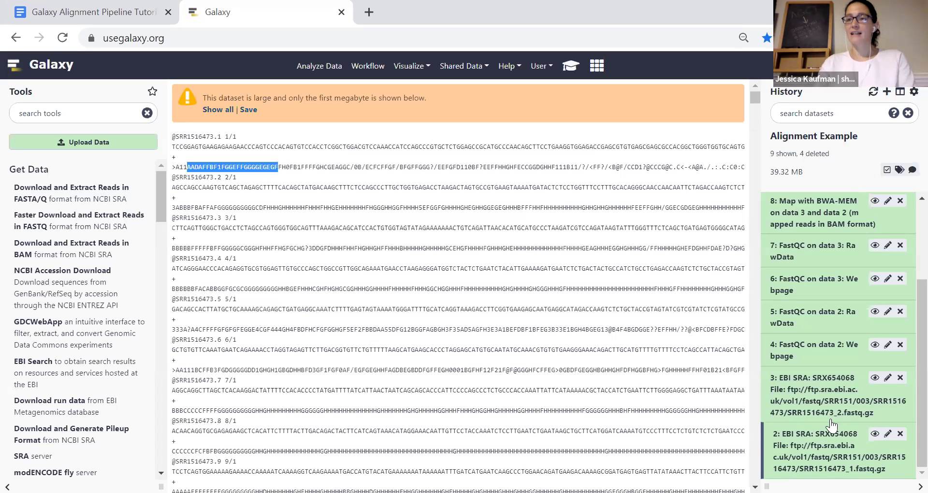
- Search for the FastQC tool and choose both EBI SRA FASTQ datasets, 2 and 3, as its short read data
click(109, 120)
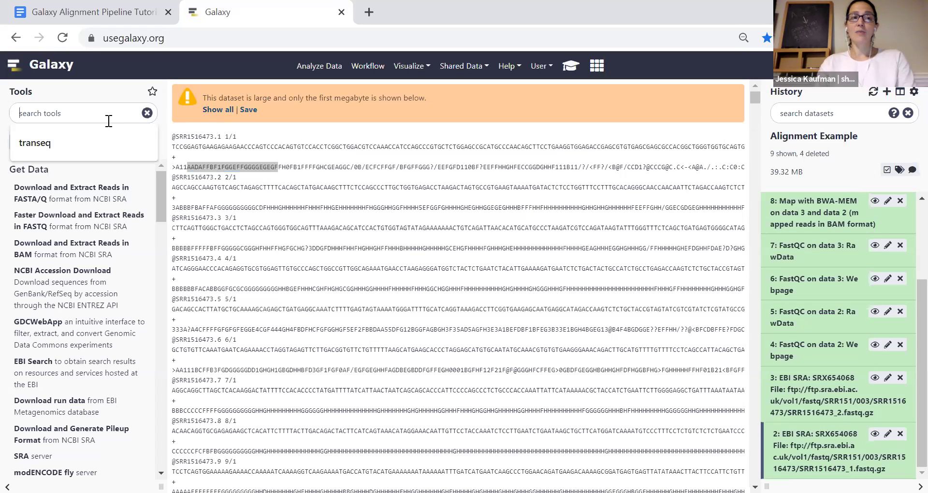
text(fast)
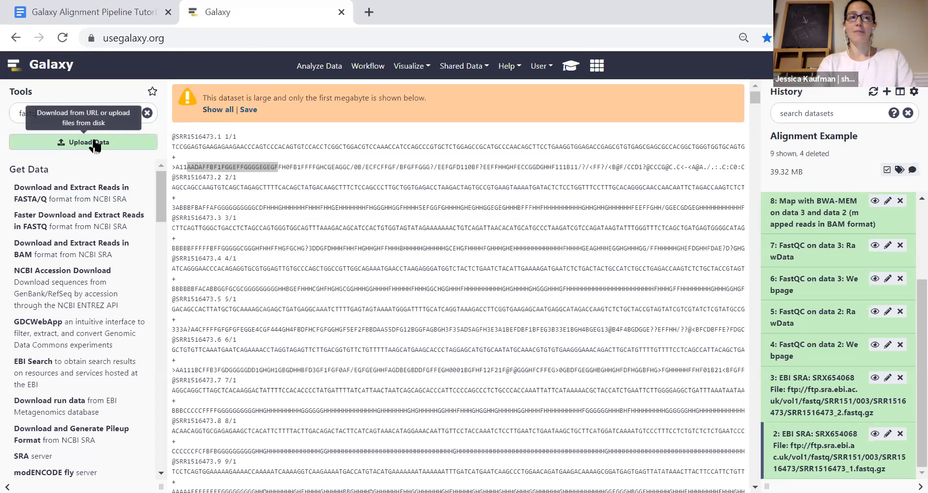
text(qc)
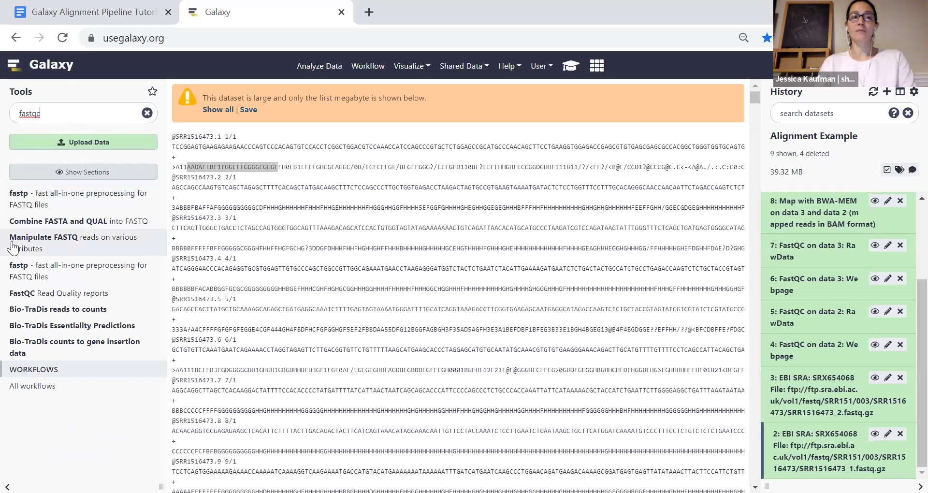
click(69, 299)
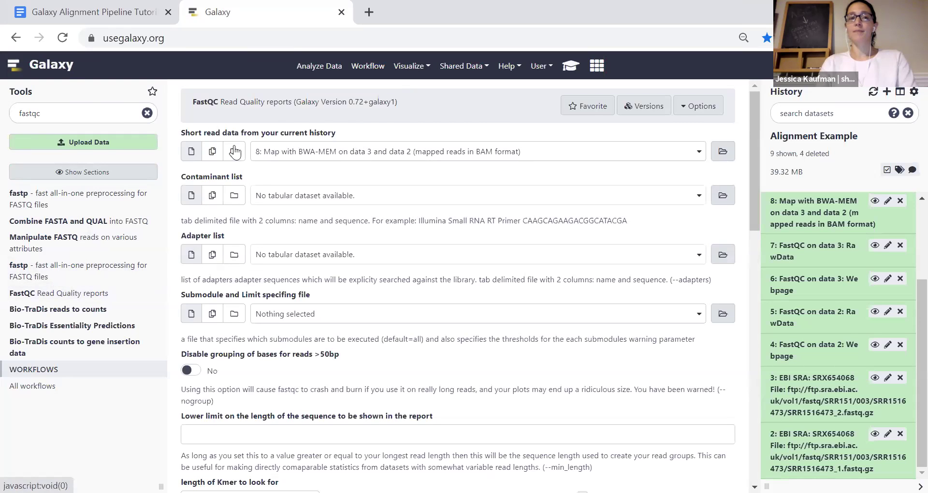
click(212, 151)
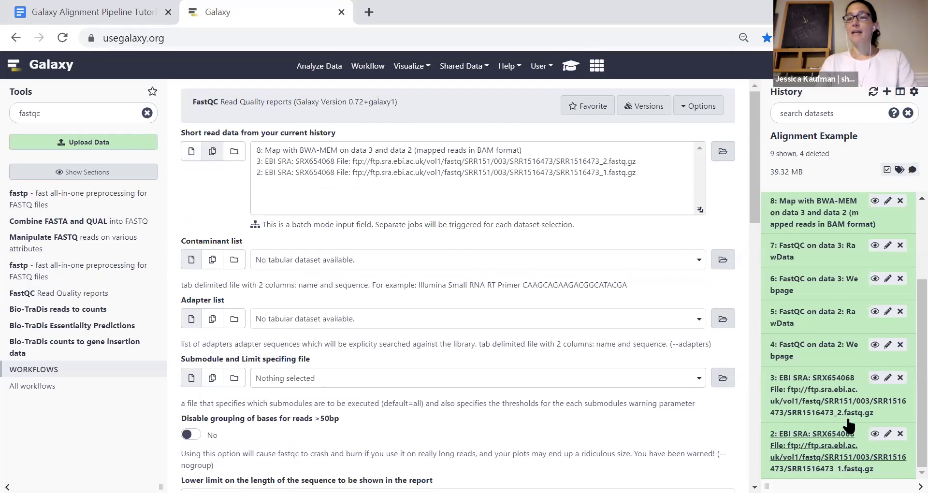
click(294, 178)
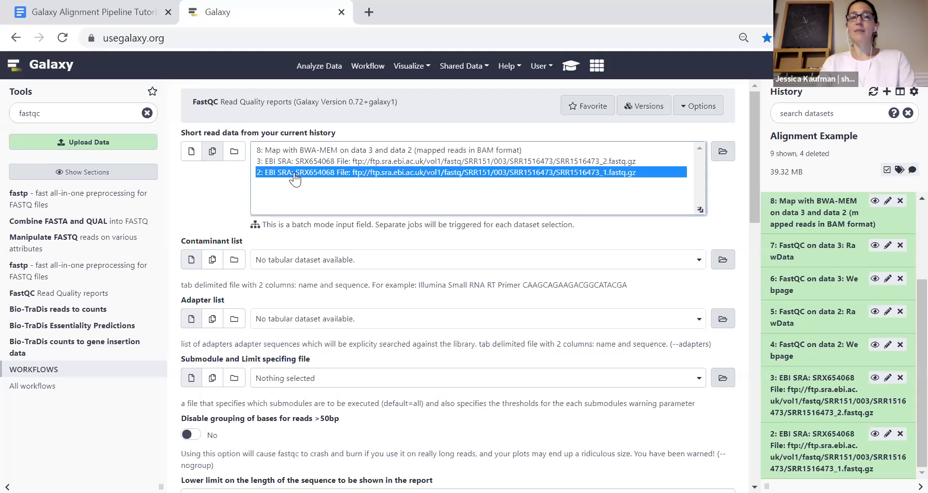
ctrl+click(289, 163)
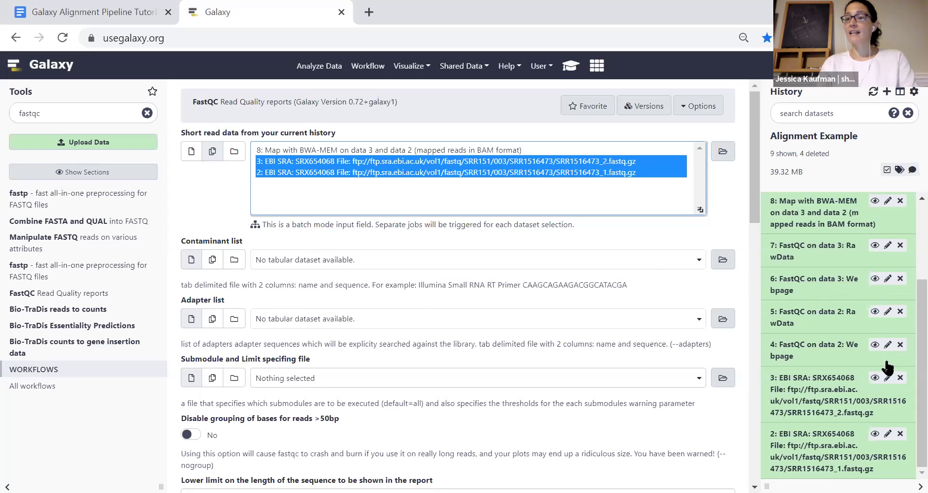
- Examine the basic statistics and per base sequence quality in the FastQC webpage reports for data 2 and data 3
click(875, 345)
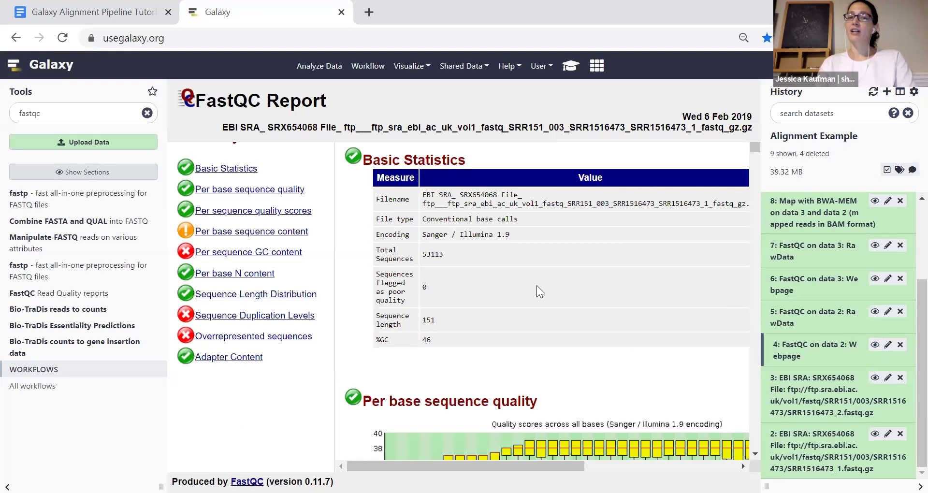
scroll(367, 289, down, 3)
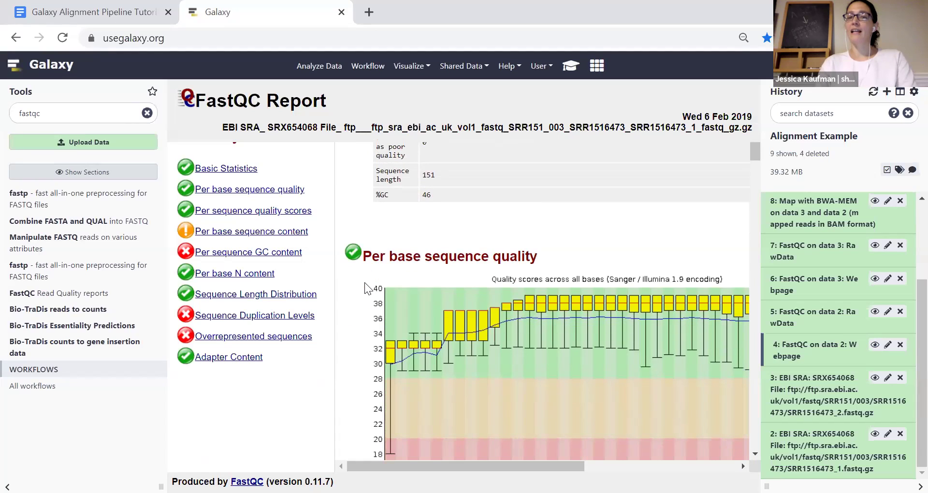
key(ctrl+minus)
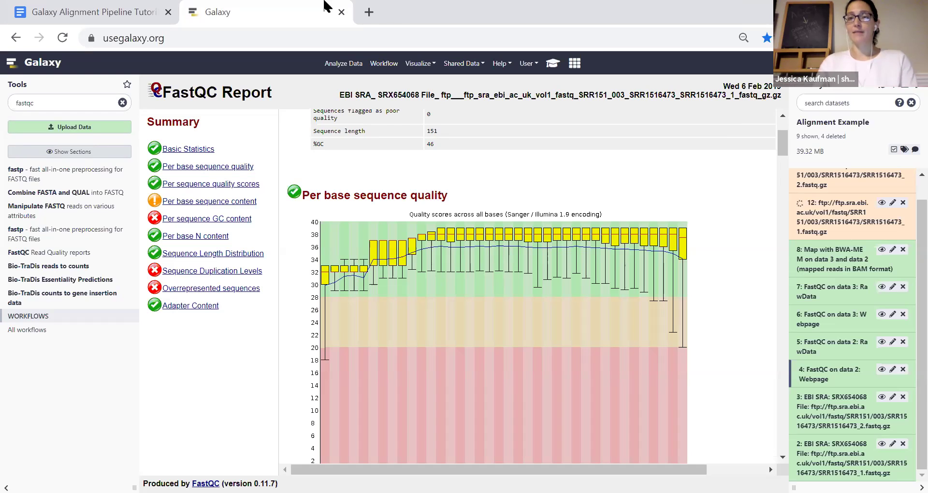
scroll(674, 280, up, 3)
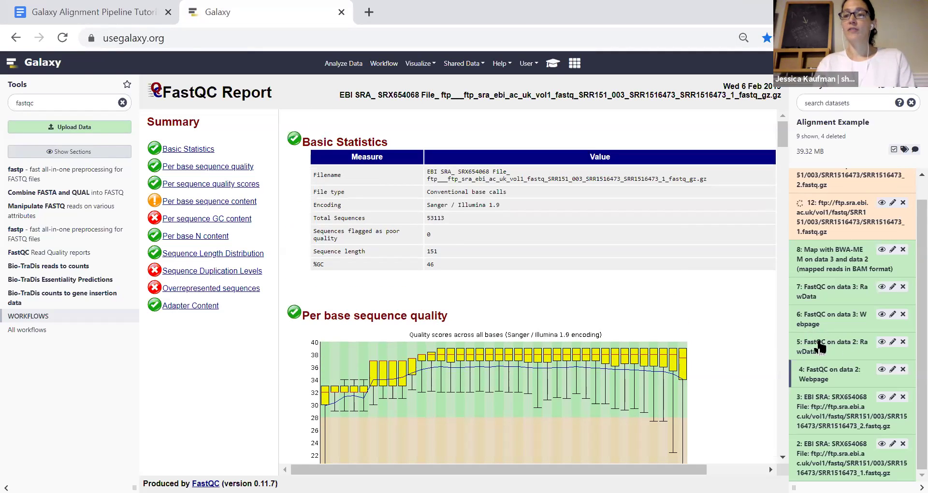
click(880, 315)
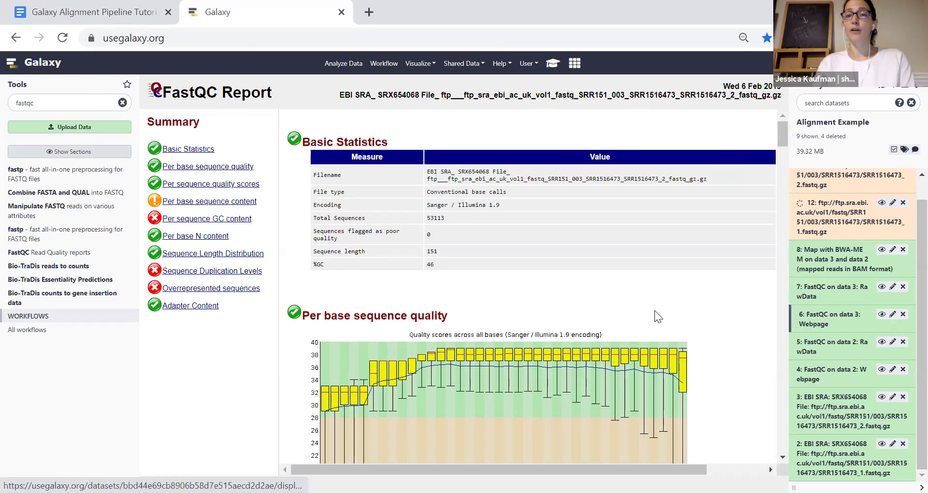
scroll(652, 313, down, 3)
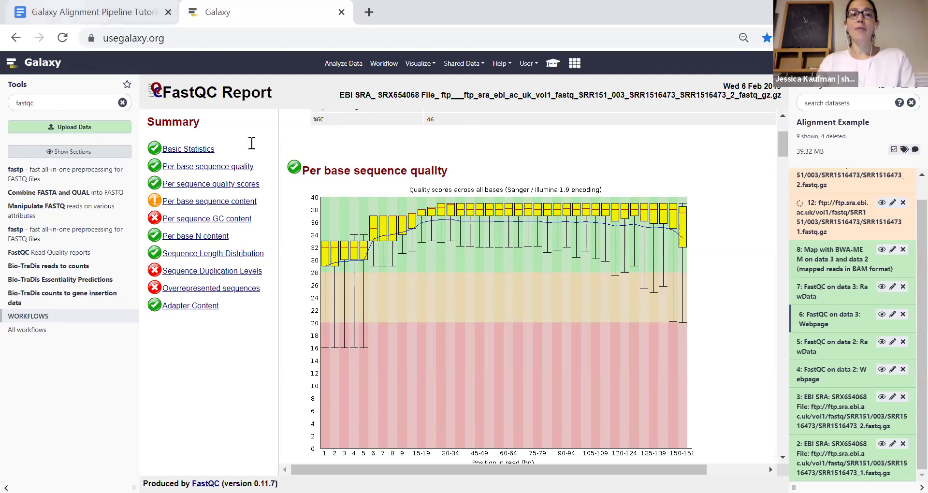
- Return to the tutorial document and read Step 4 on the study, the hg38 reference genome, BWA-MEM and the forward and reverse reads
click(60, 9)
scroll(316, 224, down, 20)
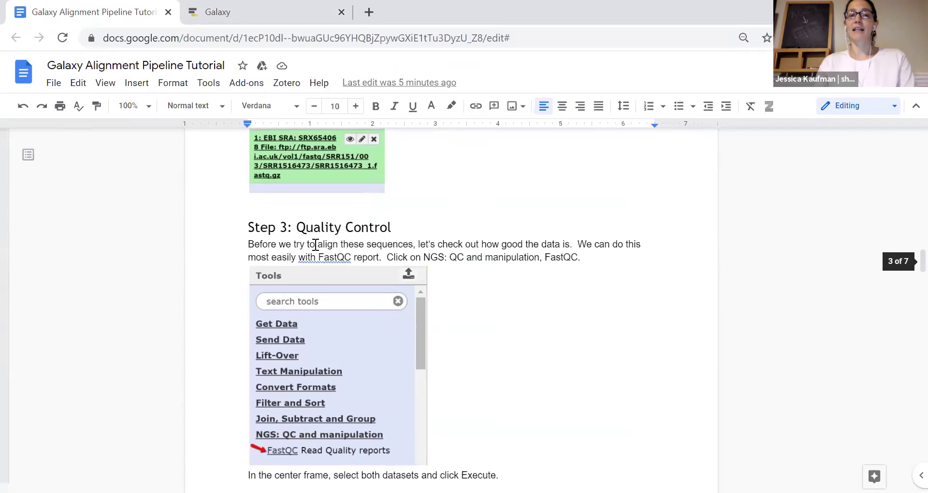
scroll(315, 245, down, 12)
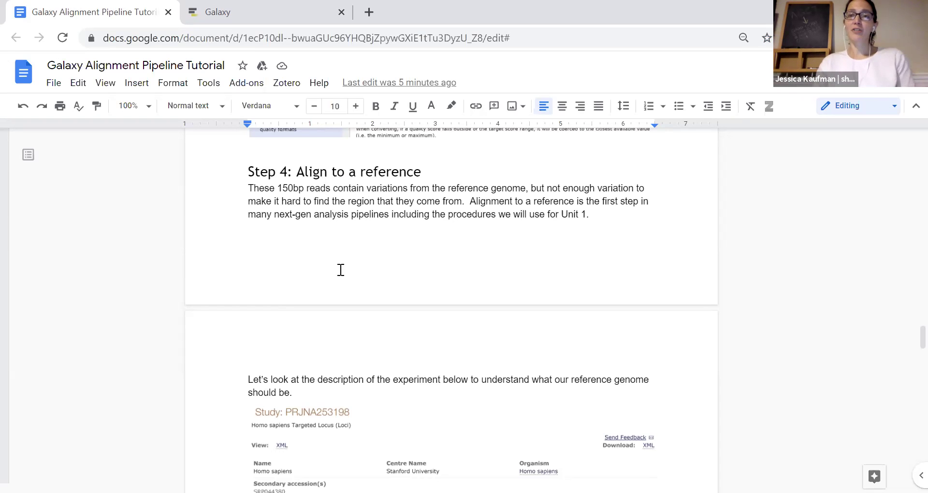
scroll(348, 289, down, 2)
scroll(349, 292, down, 2)
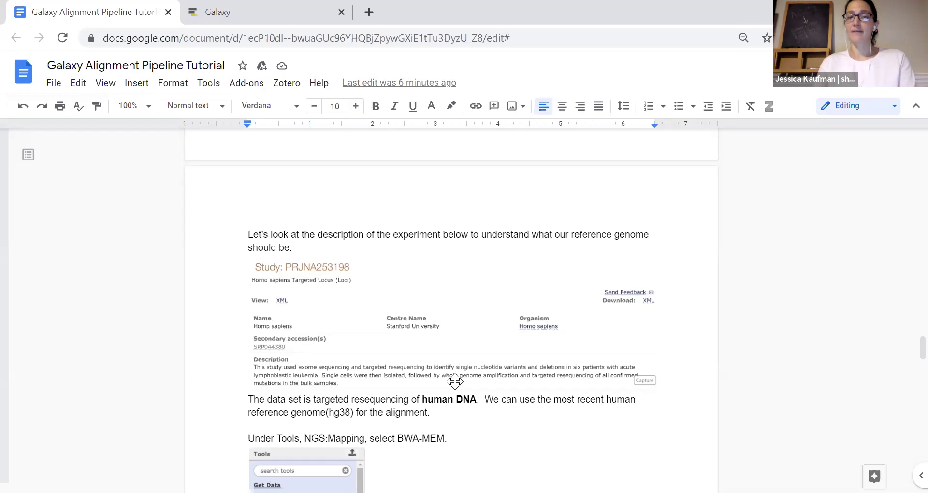
scroll(454, 381, down, 5)
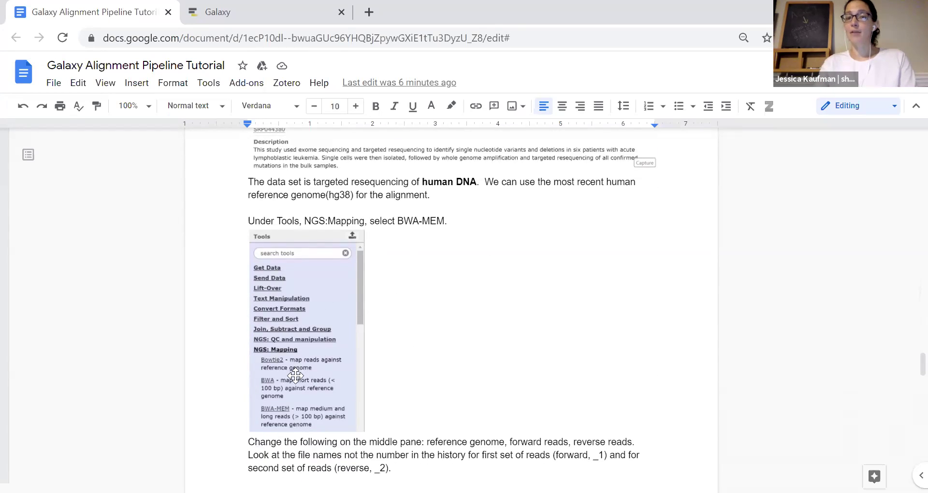
scroll(310, 376, down, 5)
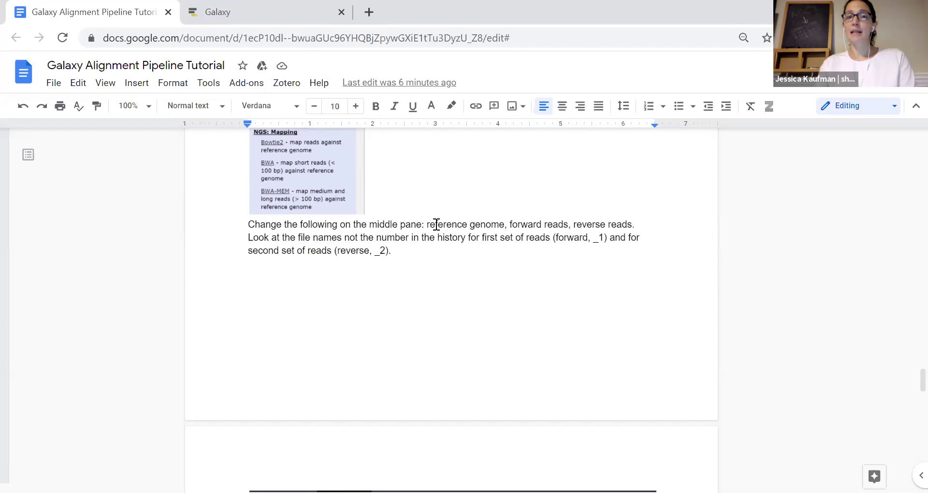
drag(428, 226, 504, 223)
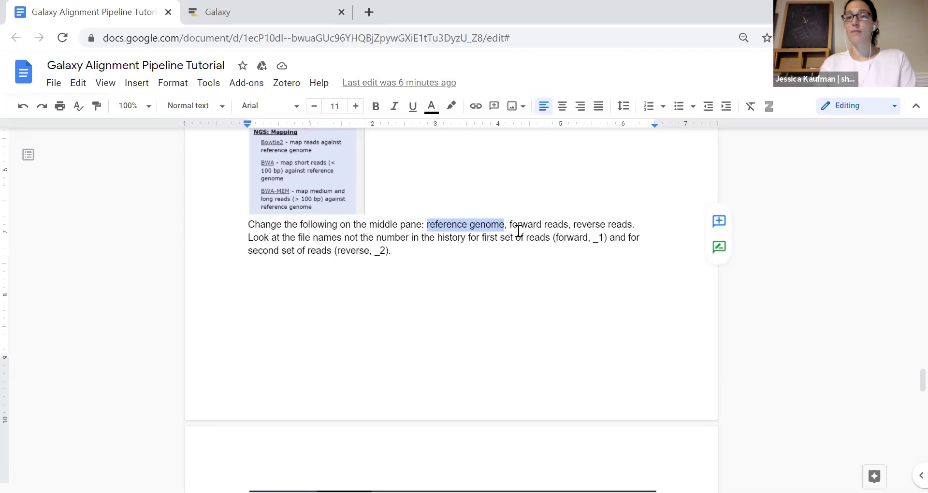
click(509, 225)
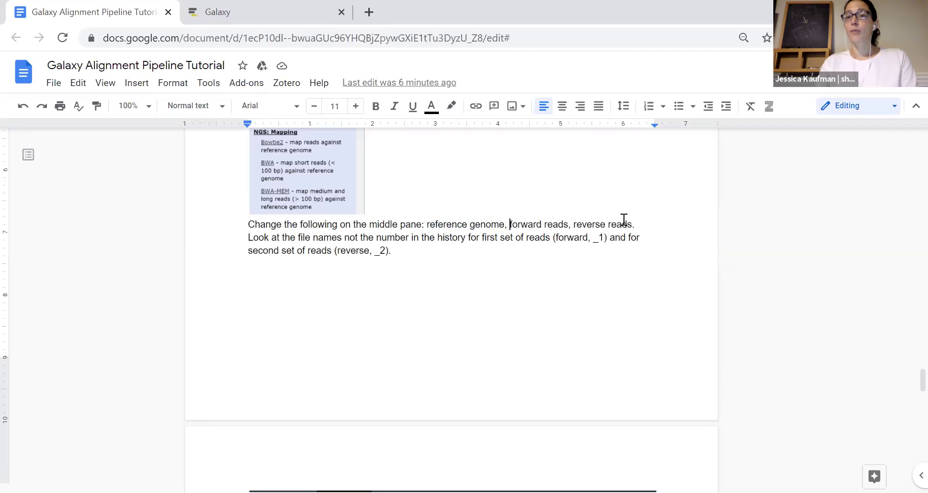
- Switch back to Galaxy, search the tools for "map" and look through the listed tools for BWA-MEM
click(242, 9)
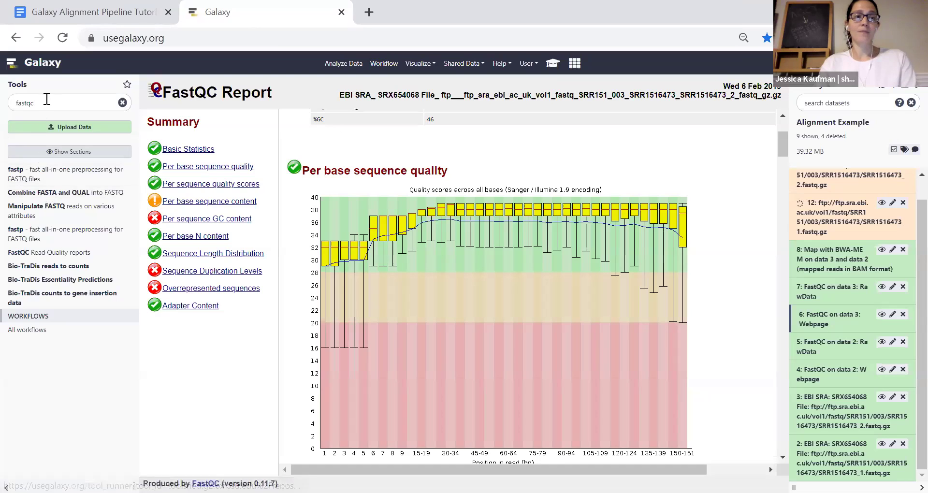
drag(47, 99, 8, 106)
text(map)
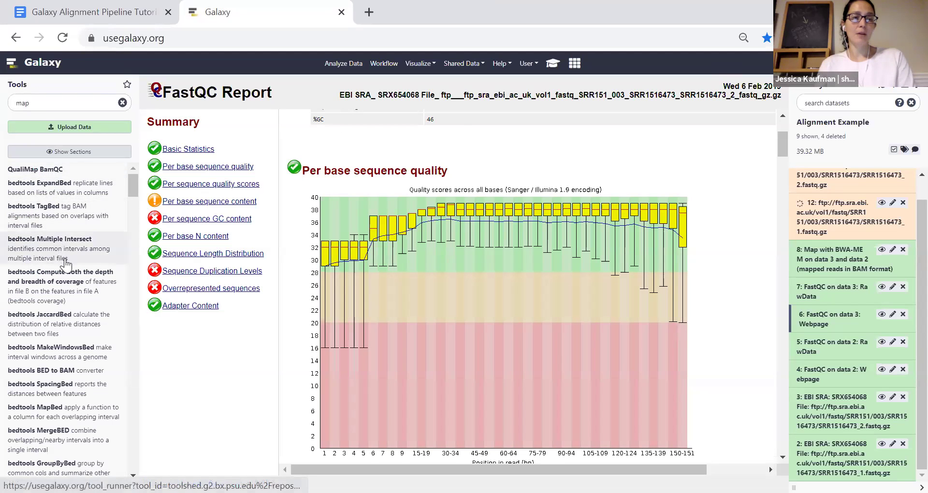
scroll(66, 266, down, 3)
scroll(67, 266, down, 3)
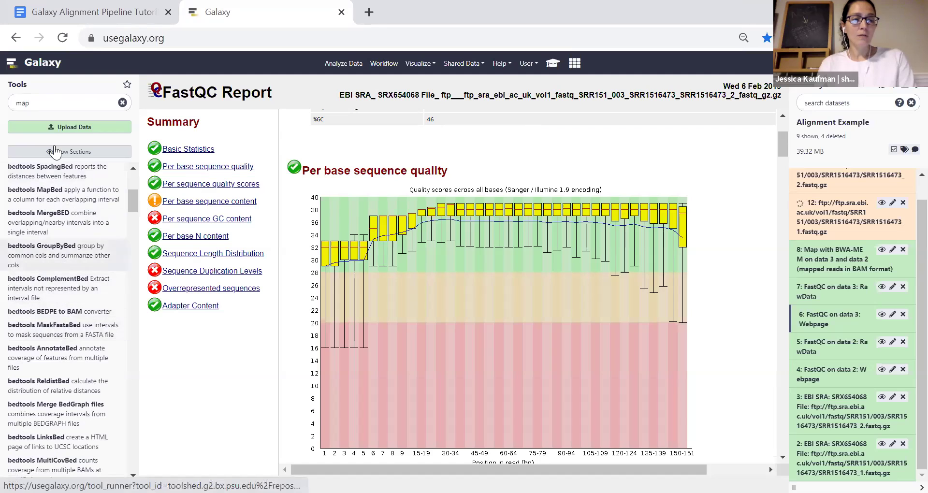
- Search the tools for "bwa-mem" and open Map with BWA-MEM for medium and long reads
drag(42, 104, 2, 102)
text(bwa-mem)
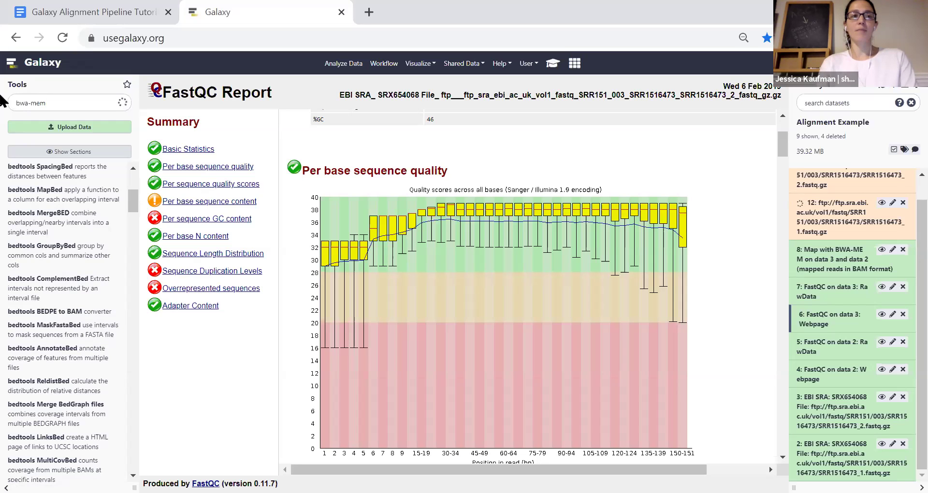
scroll(67, 179, up, 3)
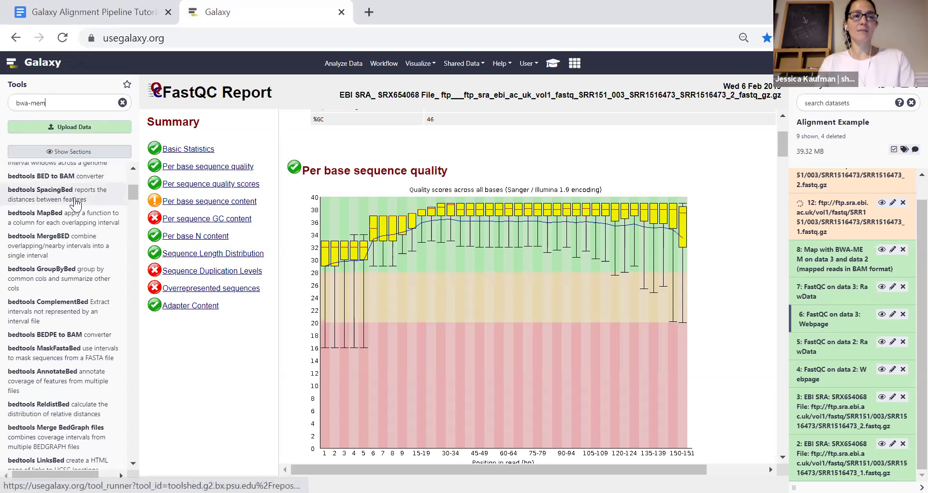
scroll(76, 204, up, 2)
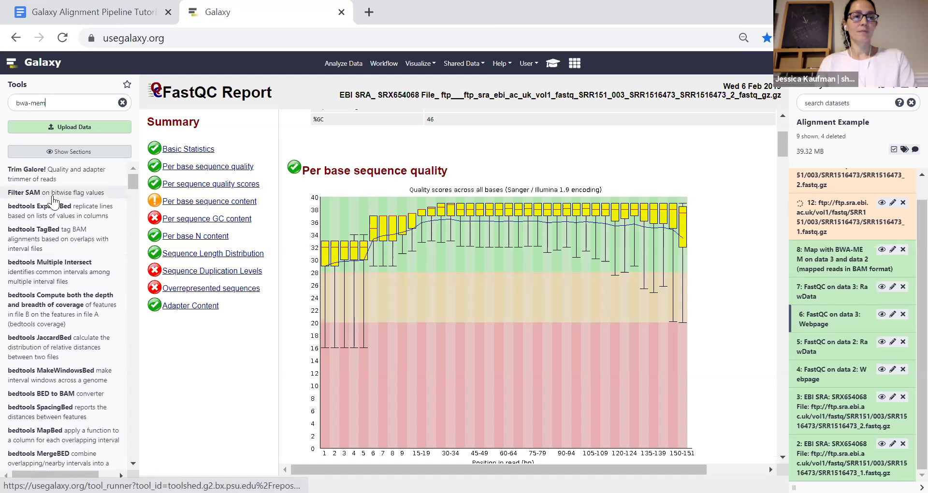
scroll(58, 236, down, 5)
scroll(53, 245, down, 15)
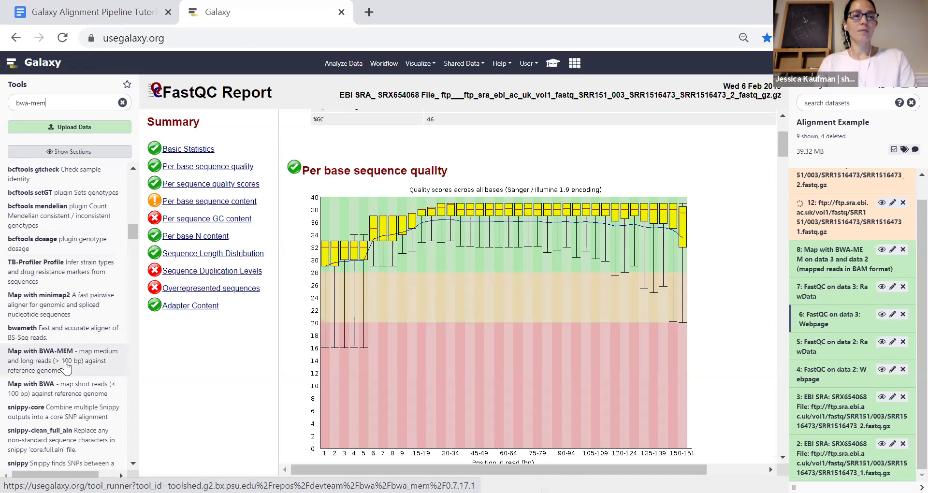
scroll(63, 365, down, 3)
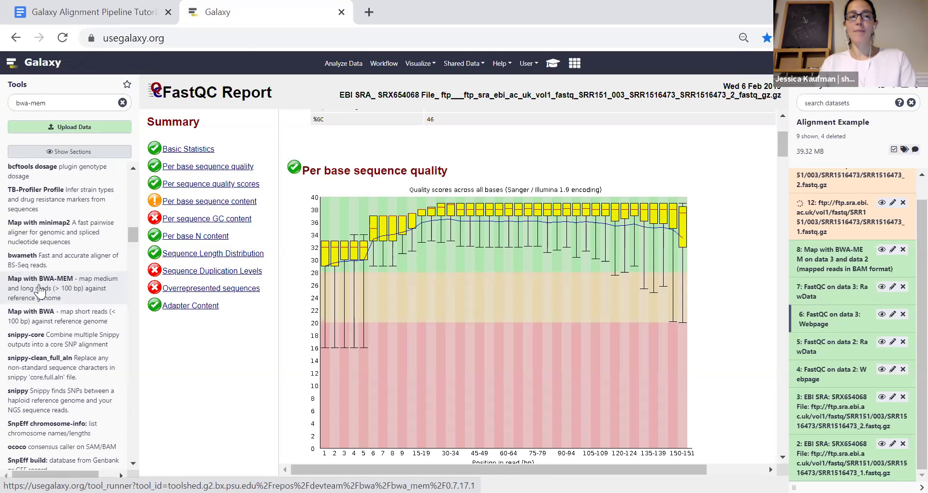
click(40, 291)
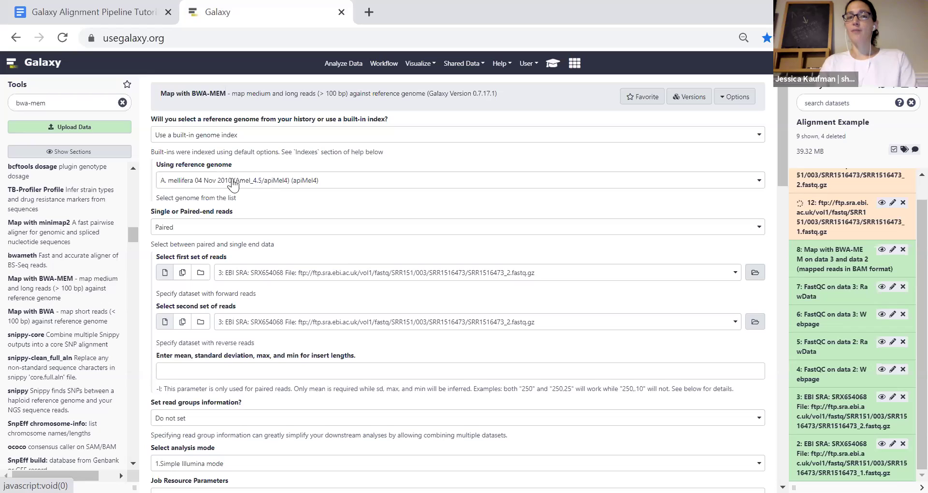
- Set the reference genome to Human (Homo sapiens) (b38): hg38 and the first set of reads to dataset 2, SRR1516473_1.fastq.gz
click(199, 179)
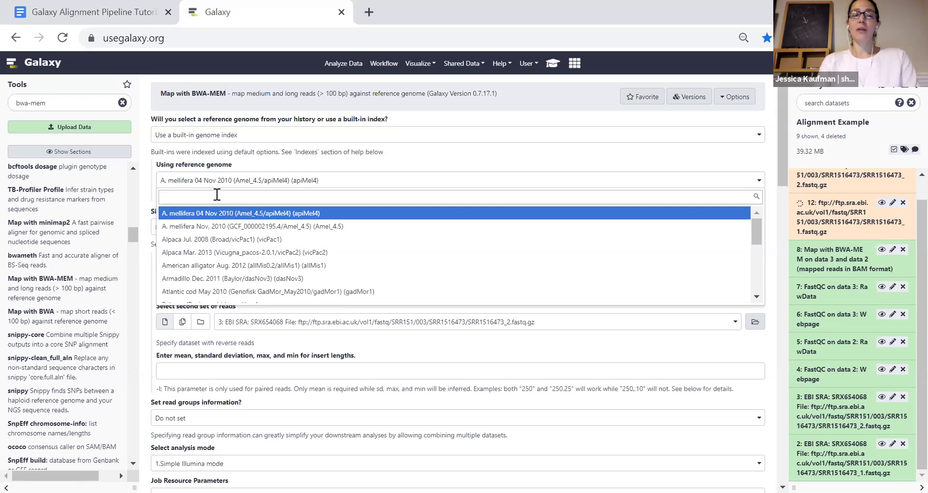
text(hg38)
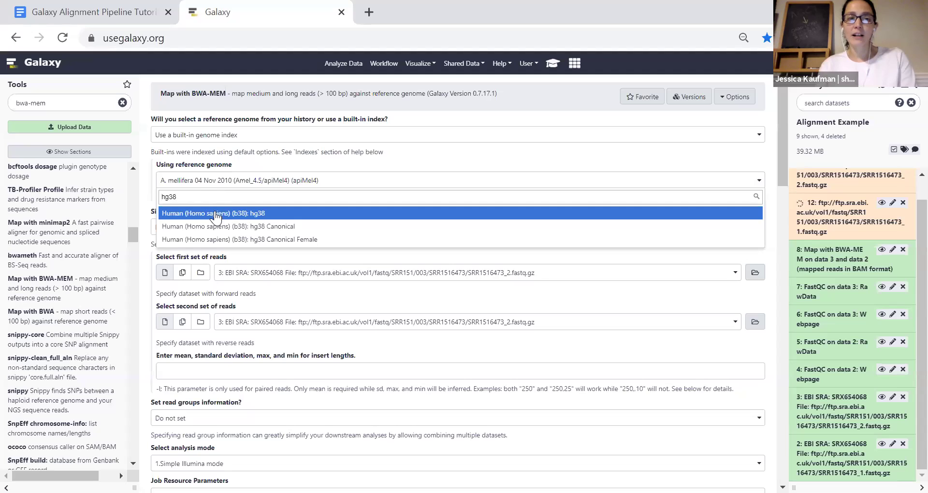
click(216, 214)
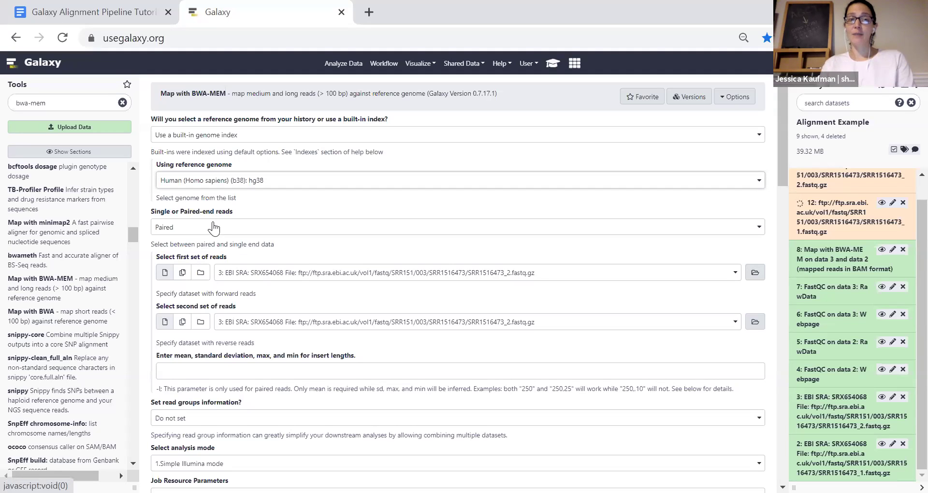
click(231, 272)
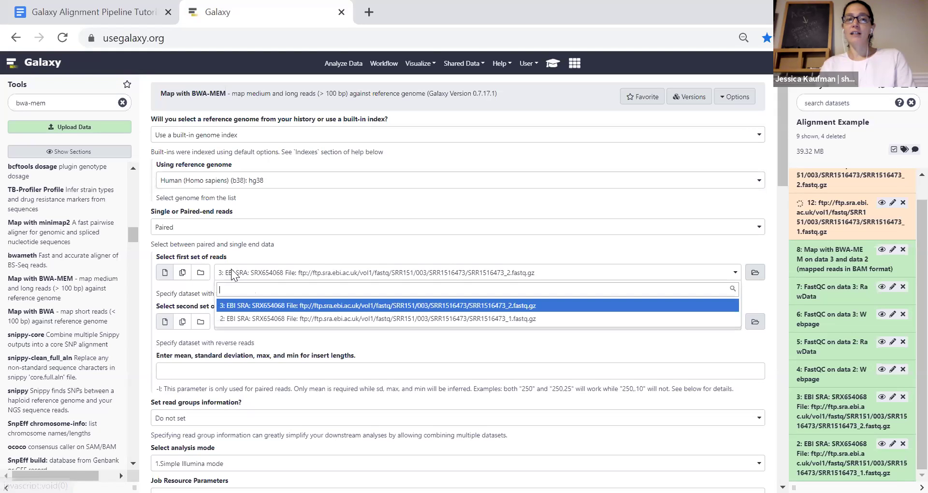
click(242, 319)
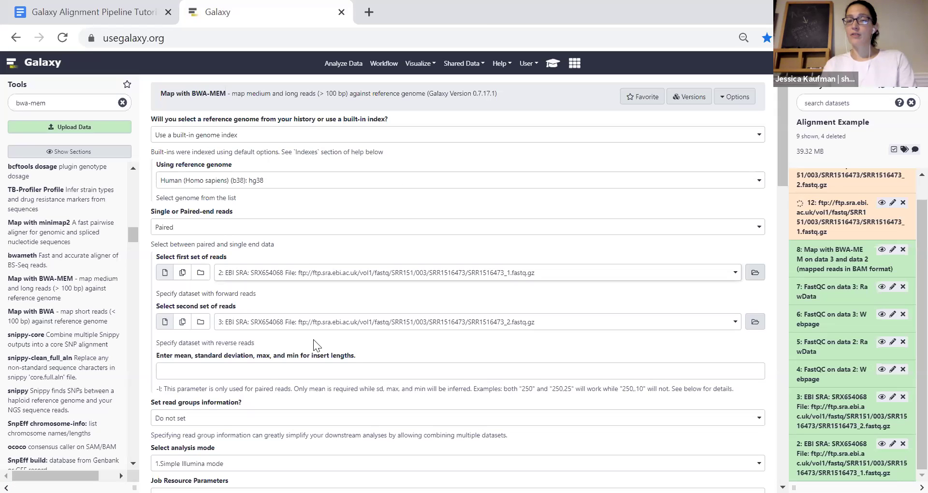
scroll(313, 341, down, 3)
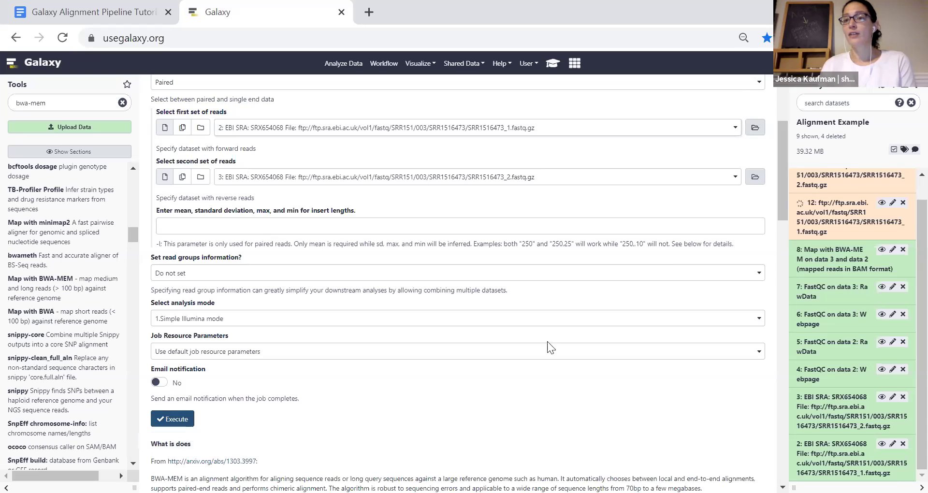
- Delete the two still-running upload datasets, 13 and 12, from the Alignment Example history
scroll(852, 232, up, 1)
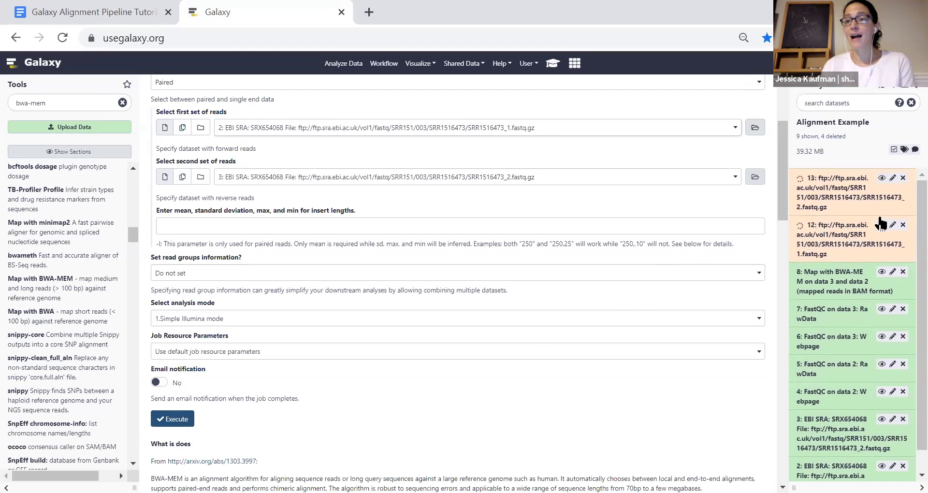
click(903, 178)
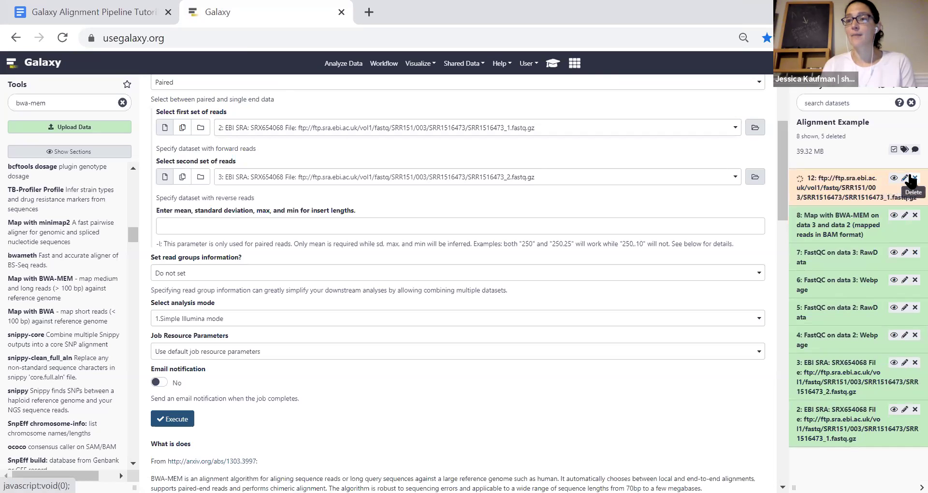
click(909, 177)
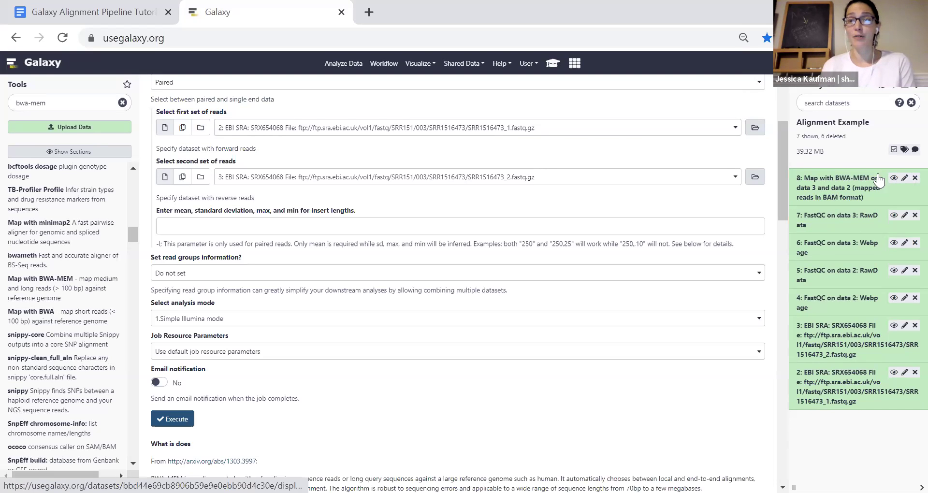
- Expand dataset 8, the BWA-MEM mapped reads in BAM format, and download its bam_index file
click(849, 193)
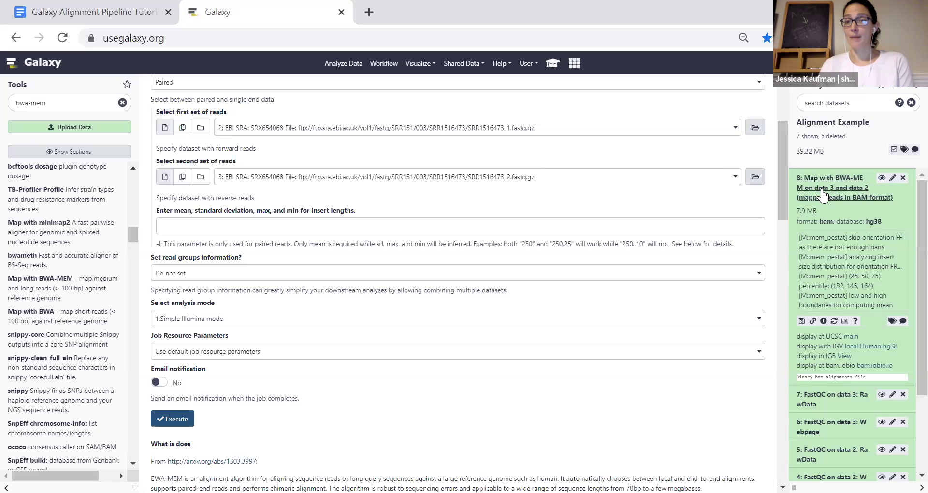
click(800, 324)
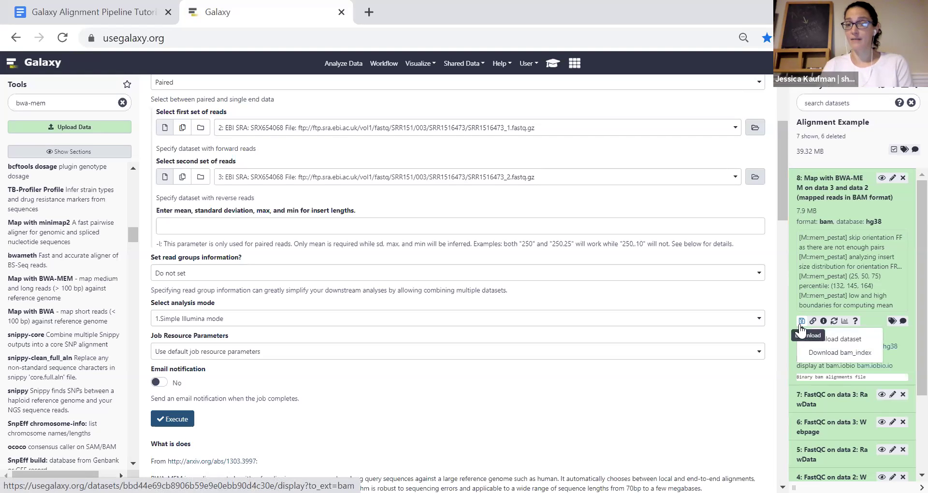
click(841, 356)
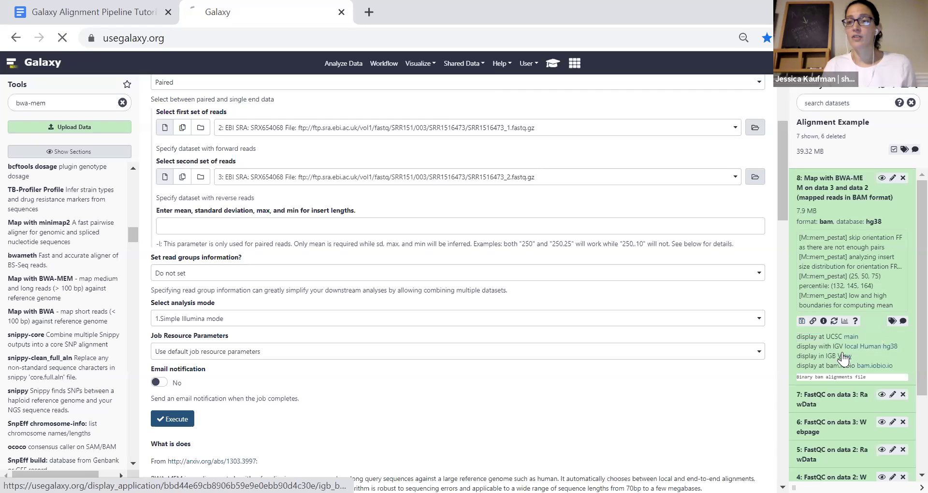